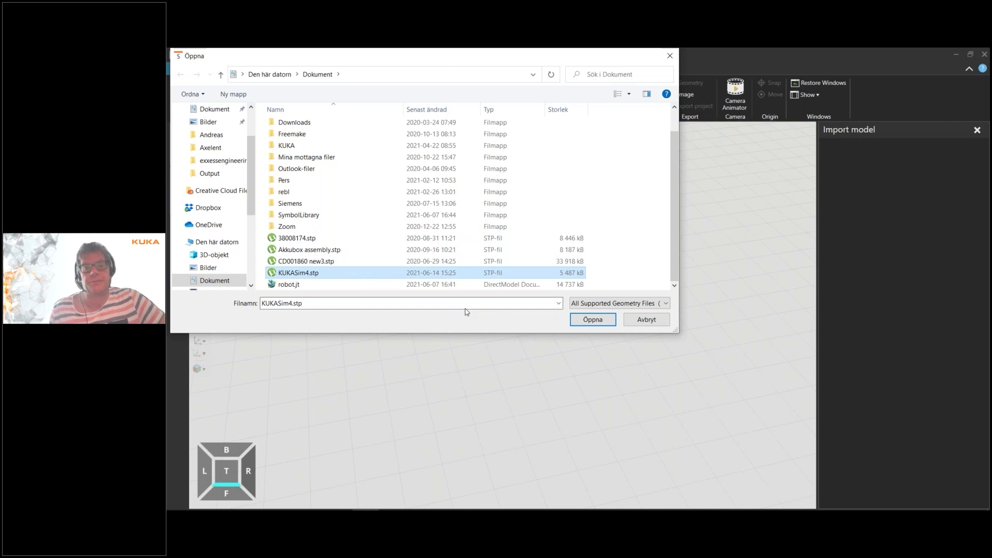
Import the geometry file KUKASim4.stp into the layout with the default import options and deselect the imported cell.
{"action": "left_click", "coordinate": [597, 321]}
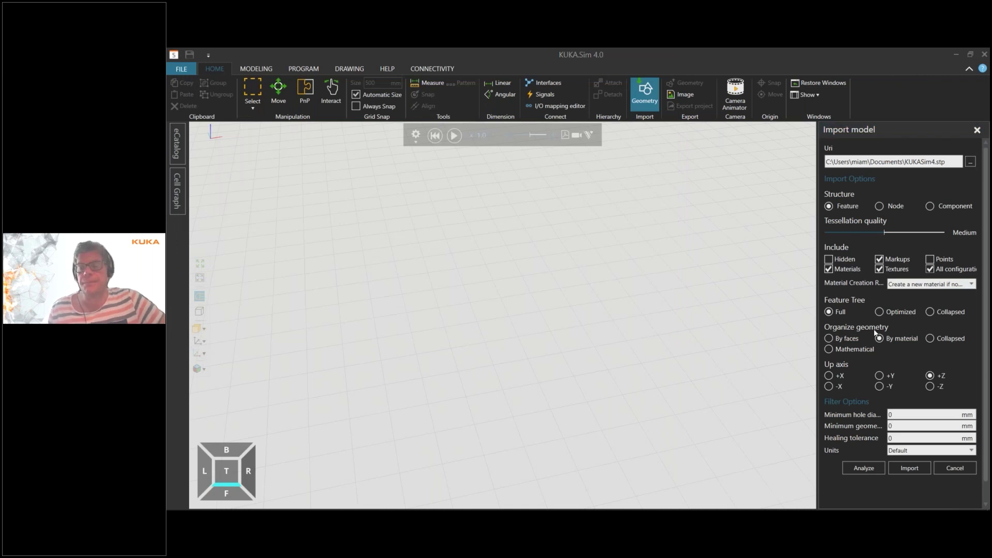
{"action": "left_click", "coordinate": [908, 471]}
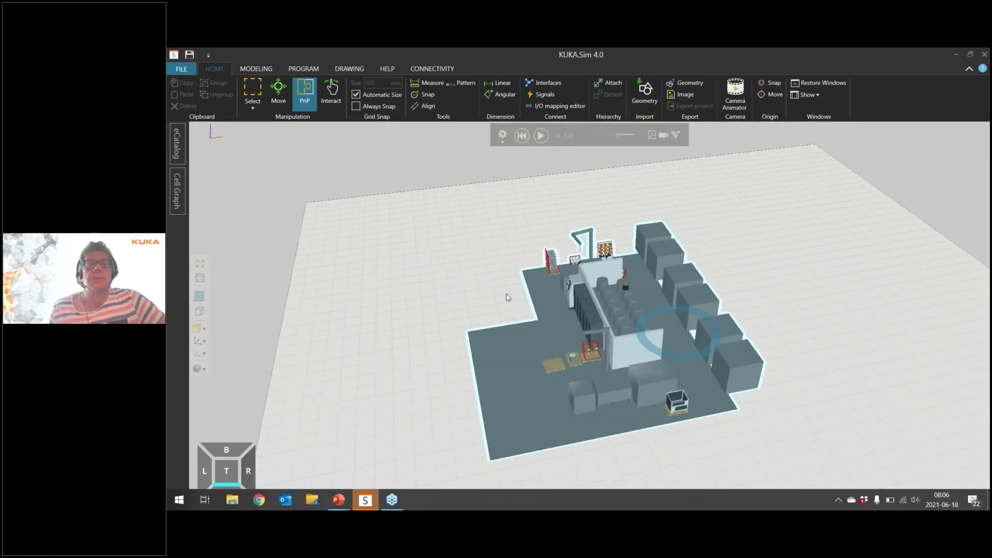
{"action": "left_click", "coordinate": [476, 305]}
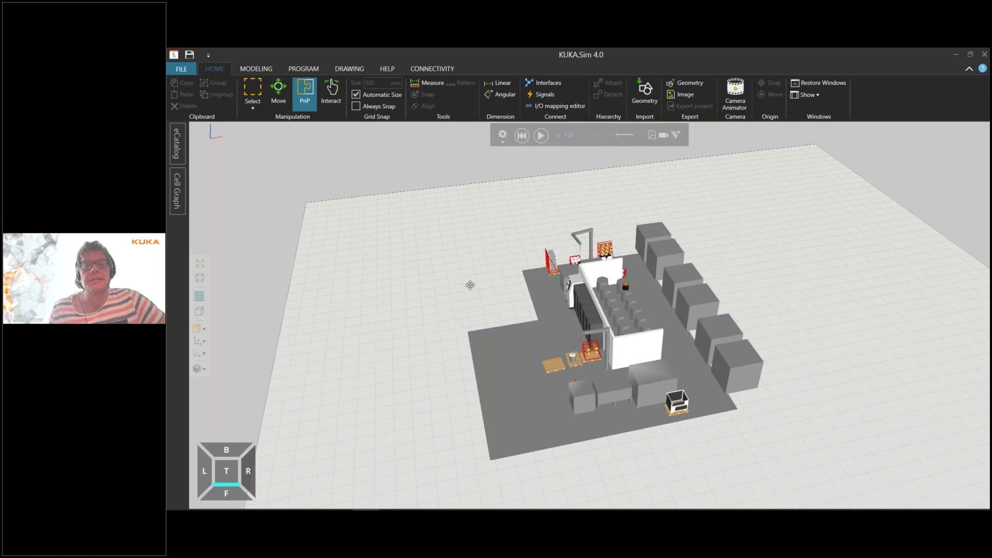
{"action": "right_click_drag", "start_coordinate": [470, 285], "coordinate": [592, 311]}
{"action": "scroll", "coordinate": [603, 283], "scroll_direction": "up", "scroll_amount": 5}
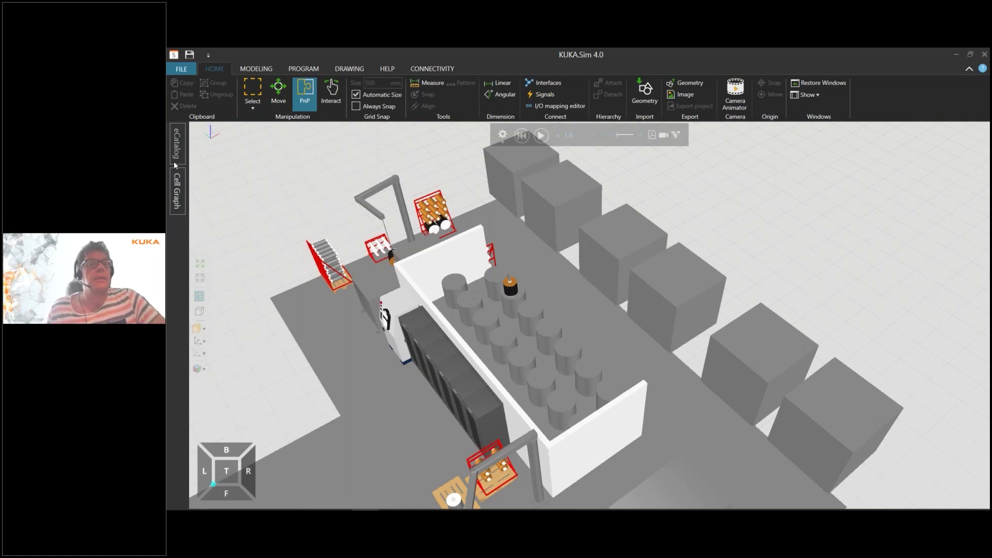
Add a KL4000 linear unit from the library's KUKA Linear units collection, placing it between the cylinders and the large boxes.
{"action": "left_click", "coordinate": [177, 145]}
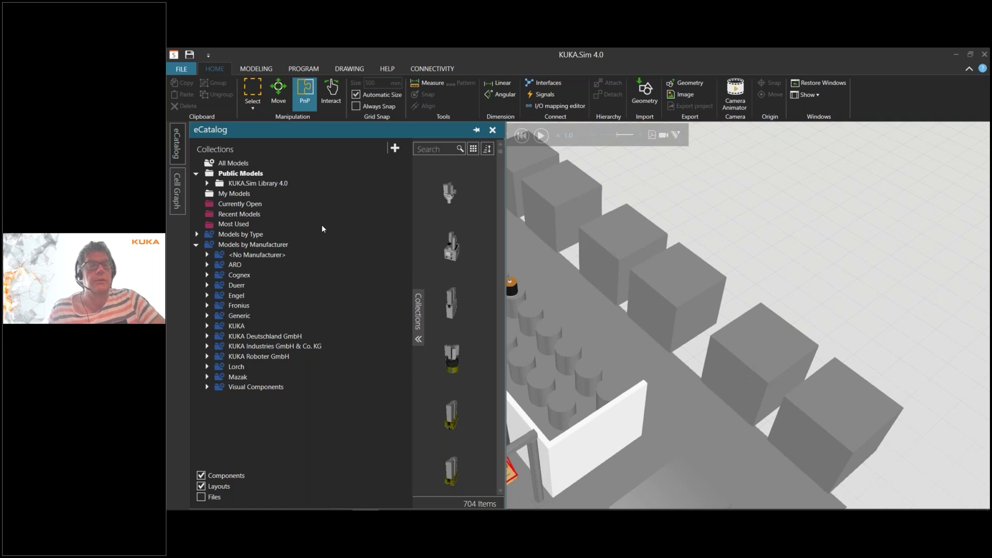
{"action": "left_click", "coordinate": [475, 130]}
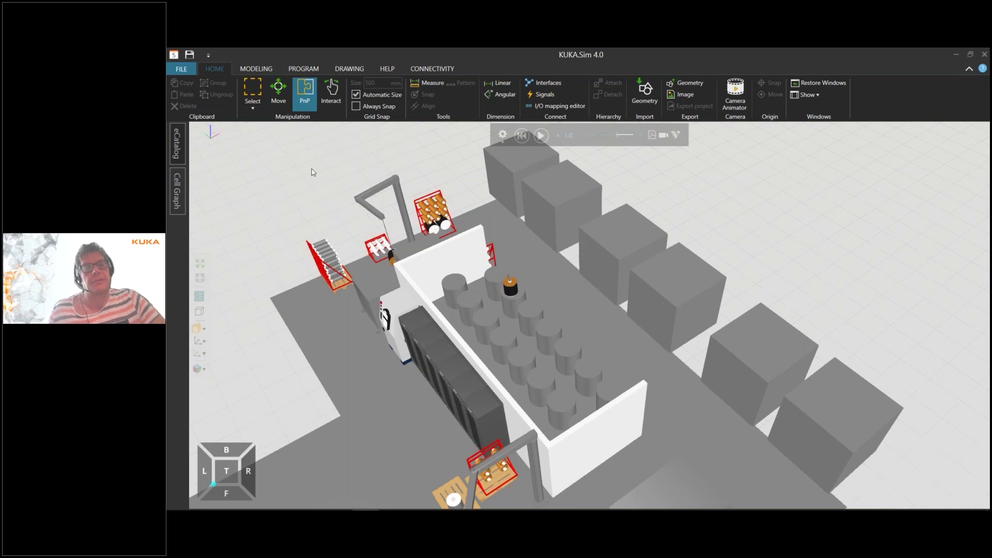
{"action": "left_click", "coordinate": [179, 148]}
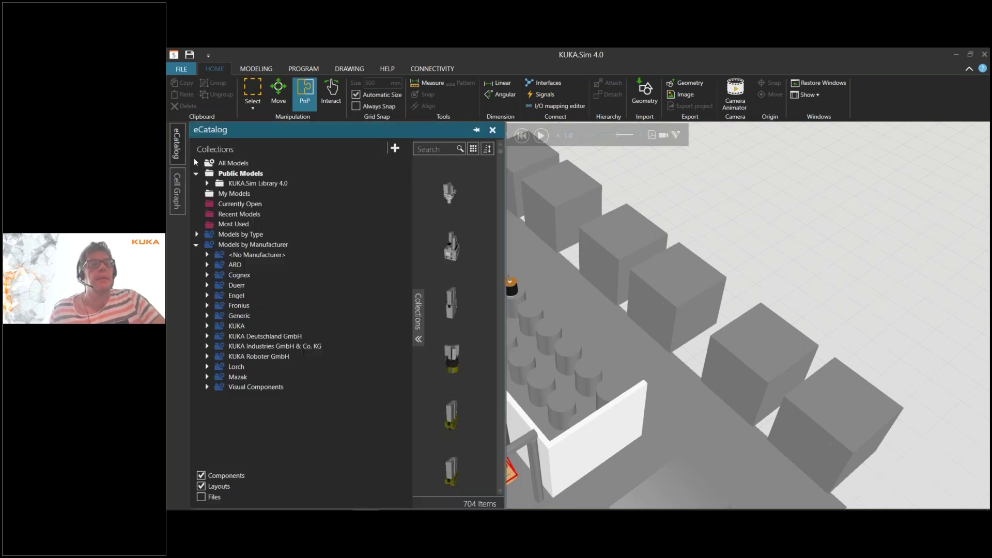
{"action": "left_click", "coordinate": [208, 184]}
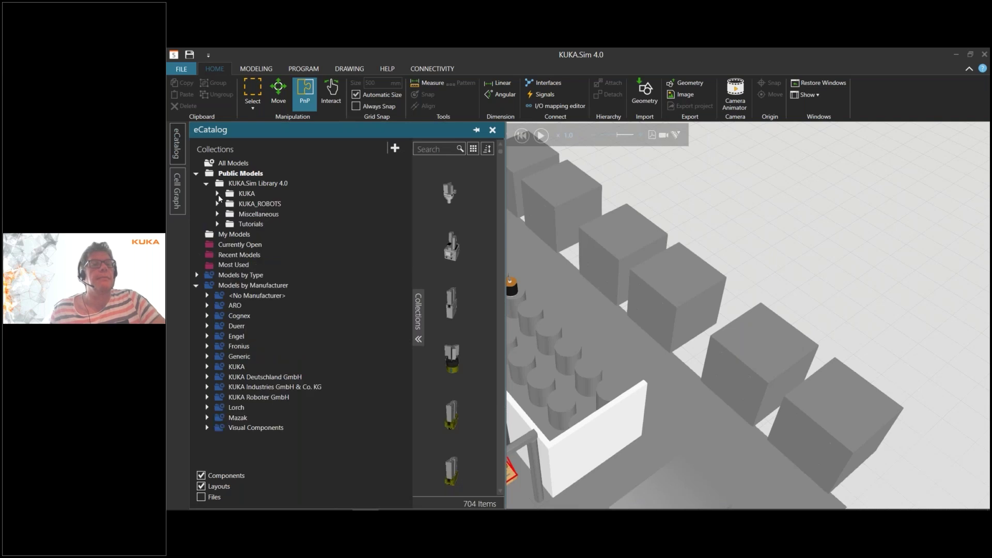
{"action": "left_click", "coordinate": [217, 194]}
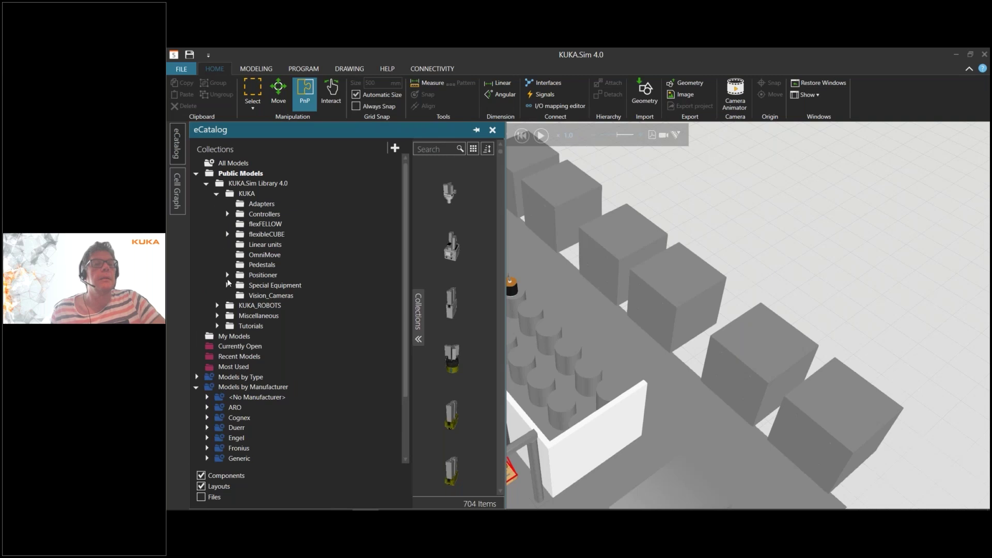
{"action": "left_click", "coordinate": [258, 245]}
{"action": "scroll", "coordinate": [476, 290], "scroll_direction": "down", "scroll_amount": 5}
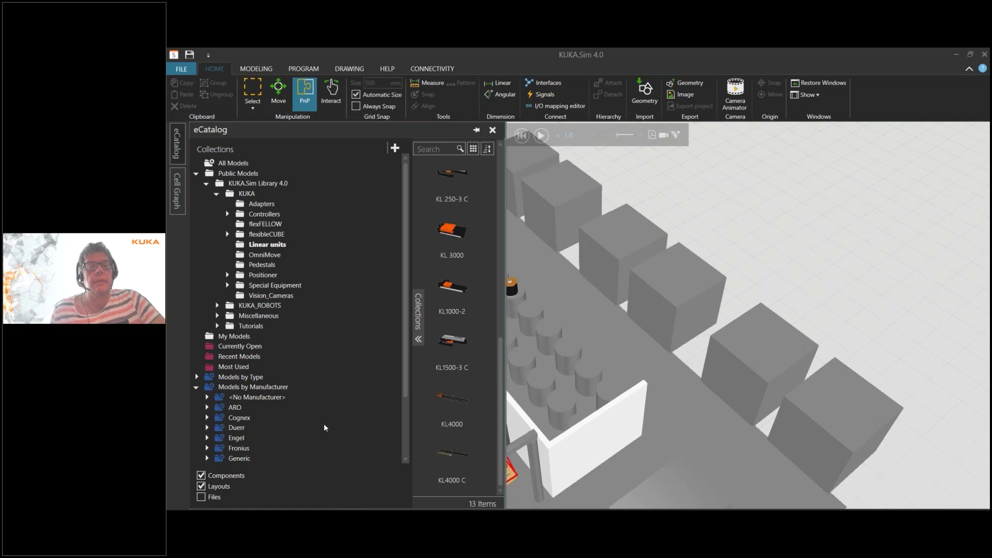
{"action": "left_click", "coordinate": [453, 407]}
{"action": "left_click_drag", "start_coordinate": [453, 405], "coordinate": [549, 267]}
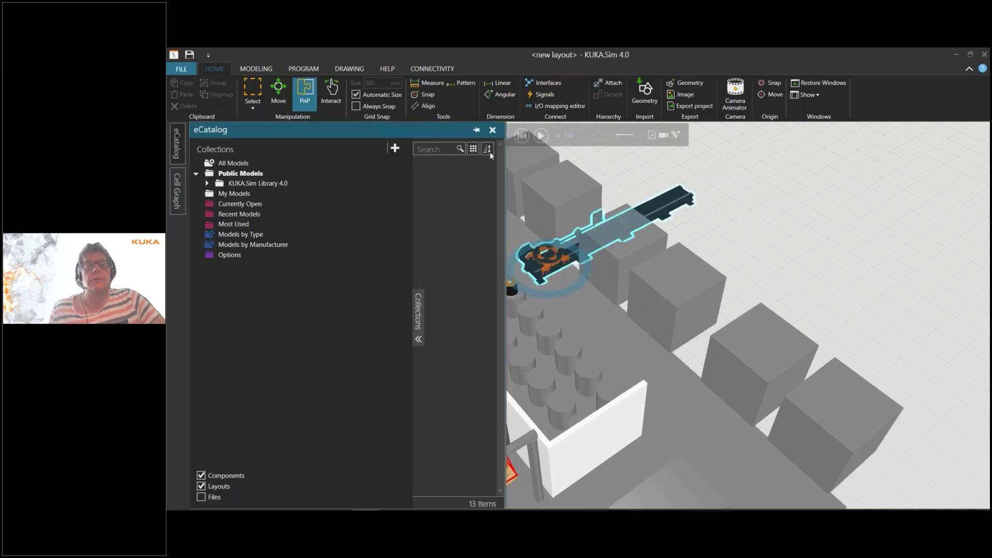
{"action": "left_click", "coordinate": [737, 226]}
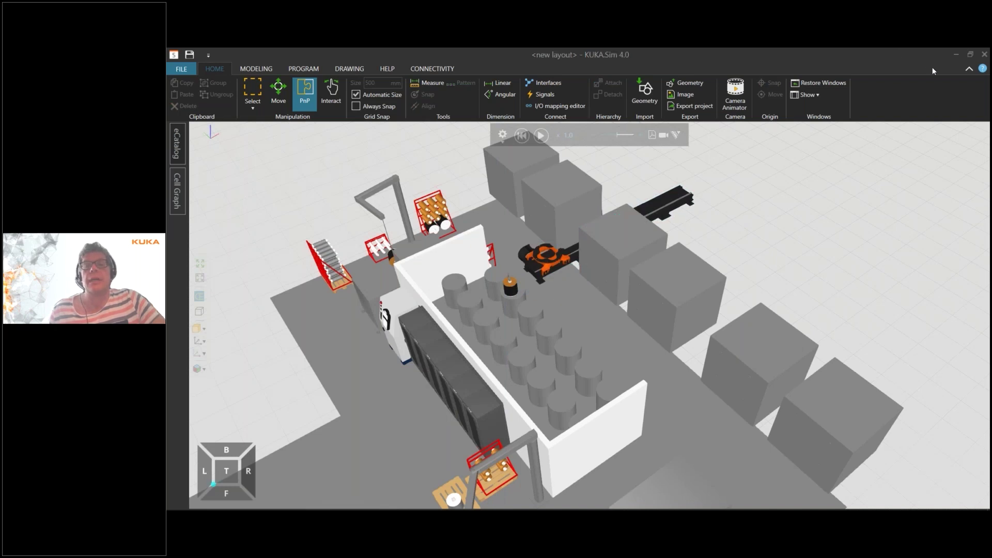
Select the KL4000 linear unit and show its component properties.
{"action": "left_click", "coordinate": [656, 200]}
{"action": "left_click", "coordinate": [807, 95]}
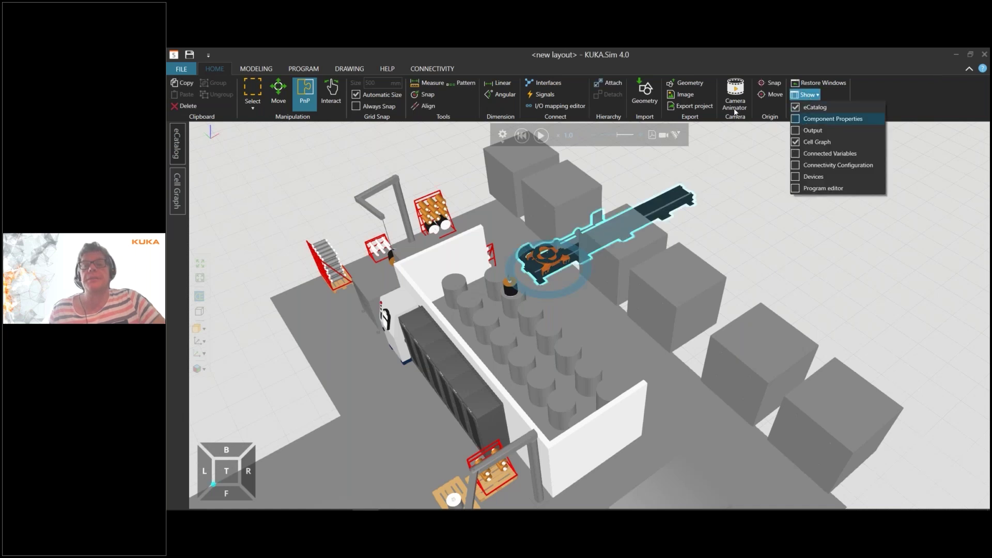
{"action": "left_click", "coordinate": [749, 185]}
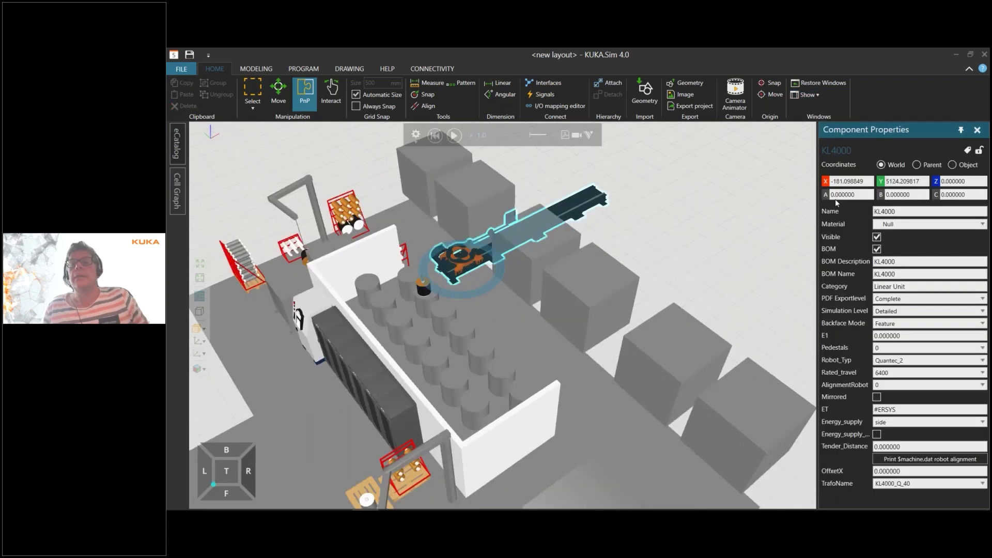
{"action": "left_click", "coordinate": [474, 270]}
{"action": "left_click", "coordinate": [303, 91]}
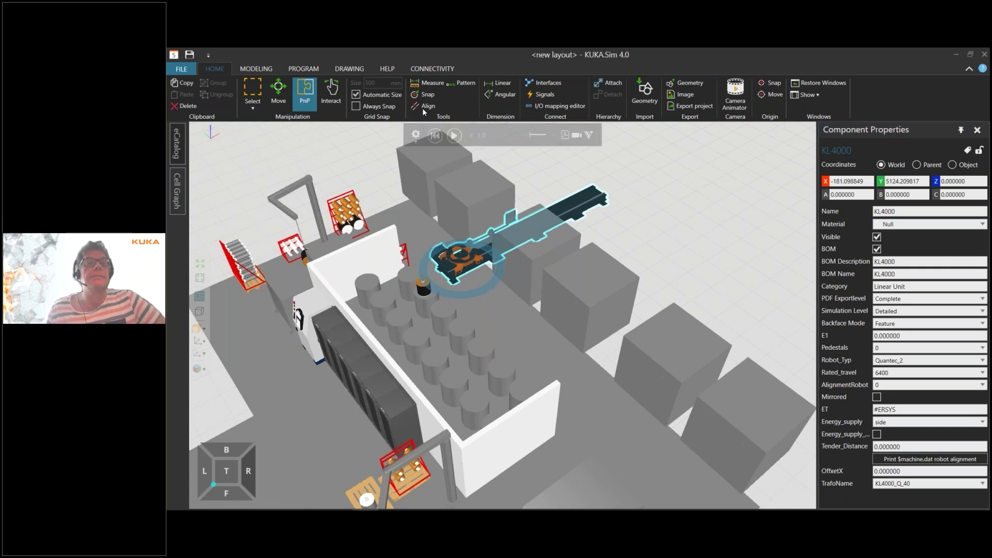
Rotate the KL4000 linear unit about its vertical axis so it runs along the aisle, setting rotation A to -90.
{"action": "left_click", "coordinate": [278, 91]}
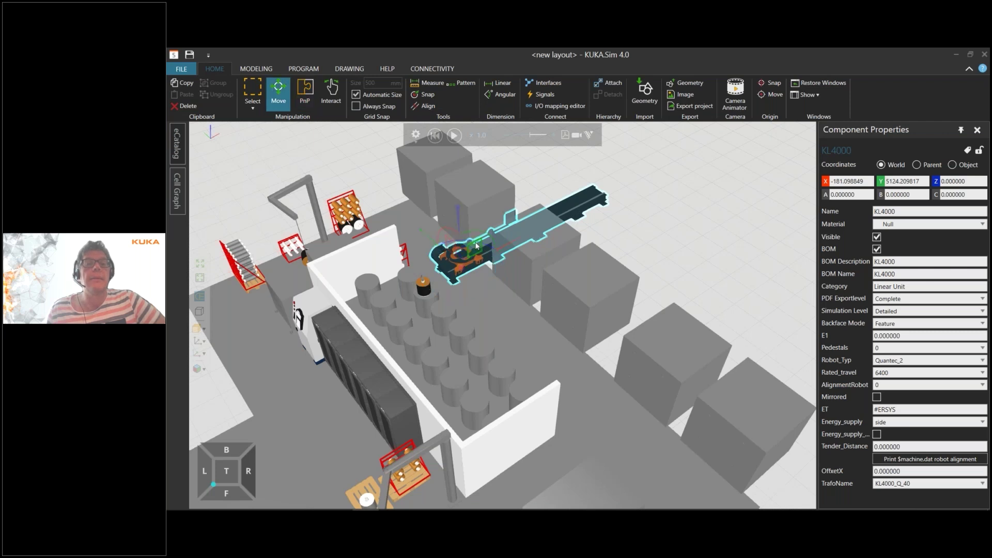
{"action": "left_click_drag", "start_coordinate": [492, 255], "coordinate": [490, 288]}
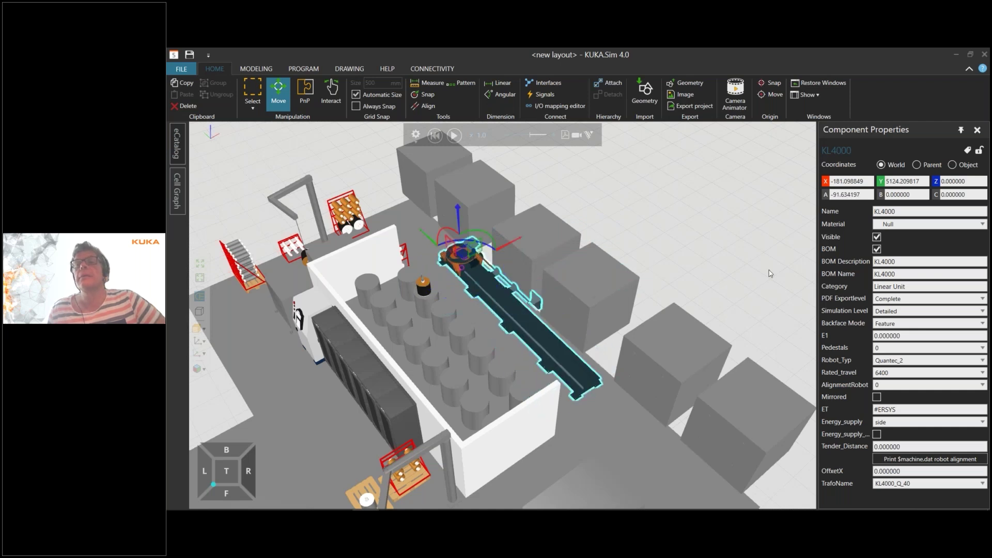
{"action": "left_click", "coordinate": [864, 195]}
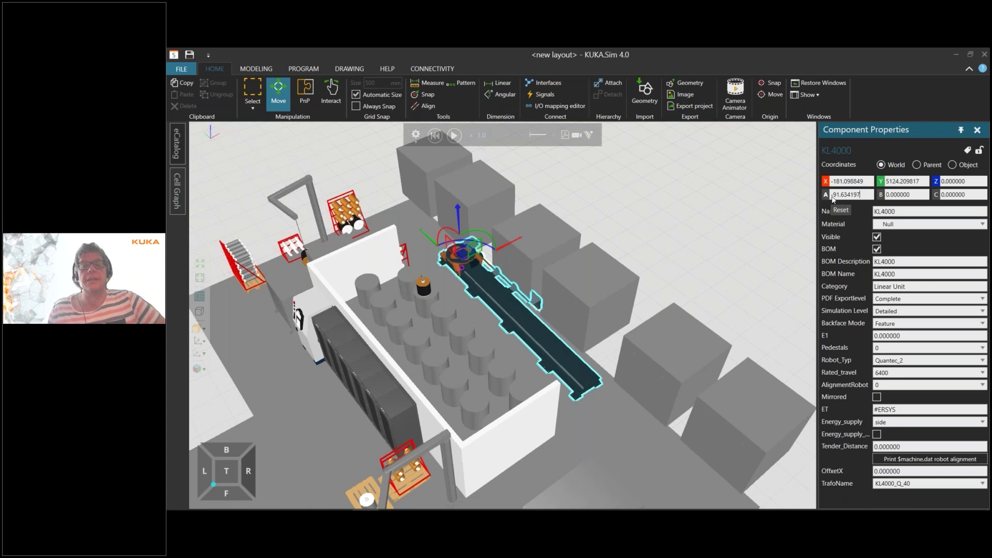
{"action": "double_click", "coordinate": [857, 195]}
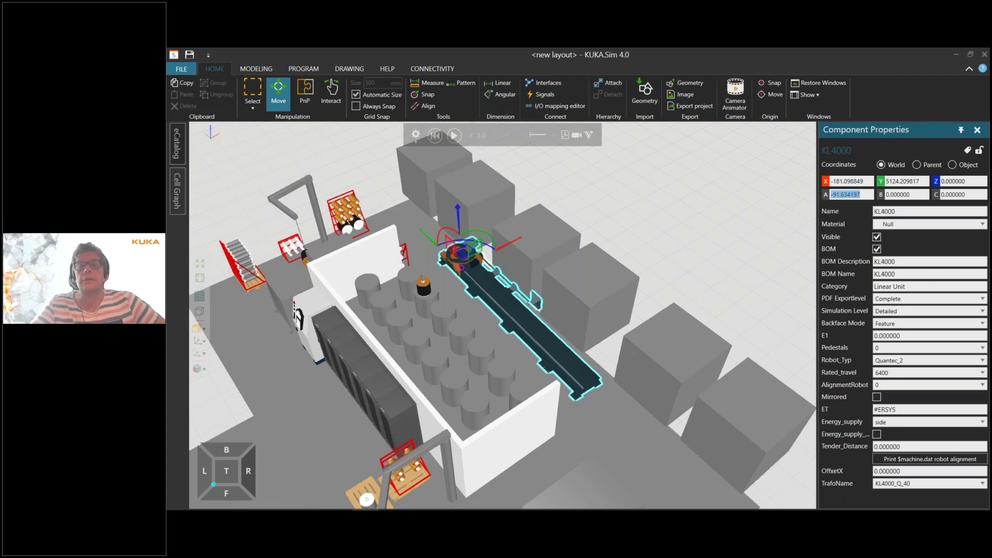
{"action": "type", "text": "90"}
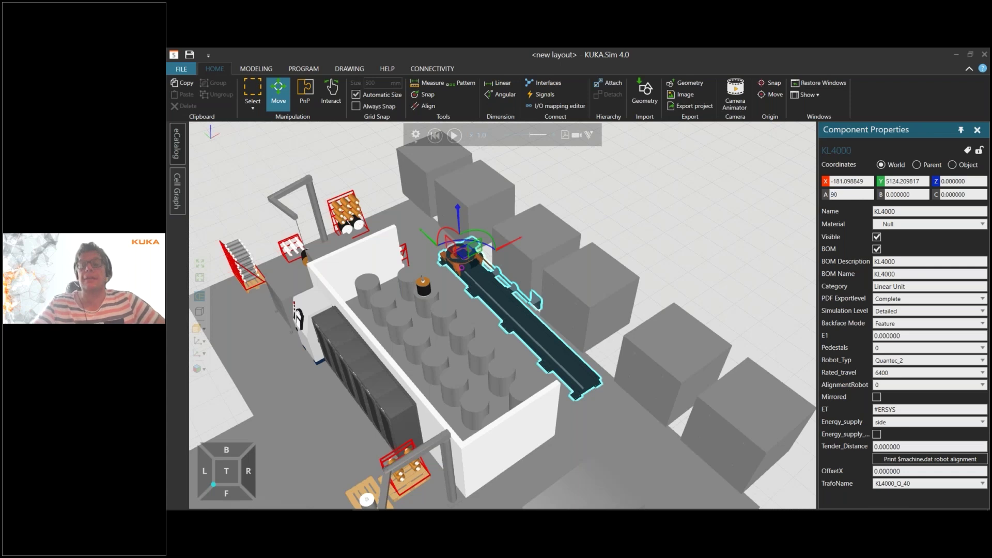
{"action": "key", "text": "Return"}
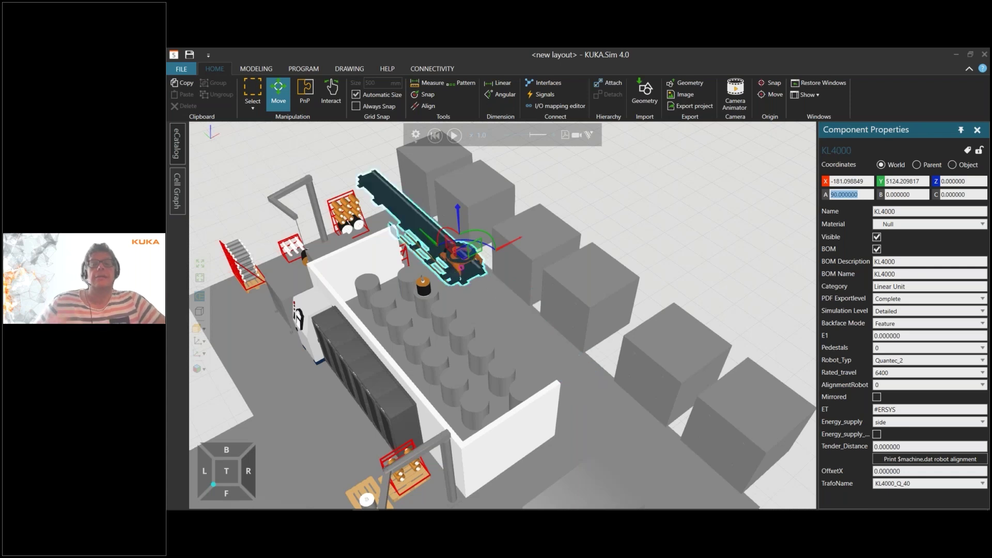
{"action": "type", "text": "-"}
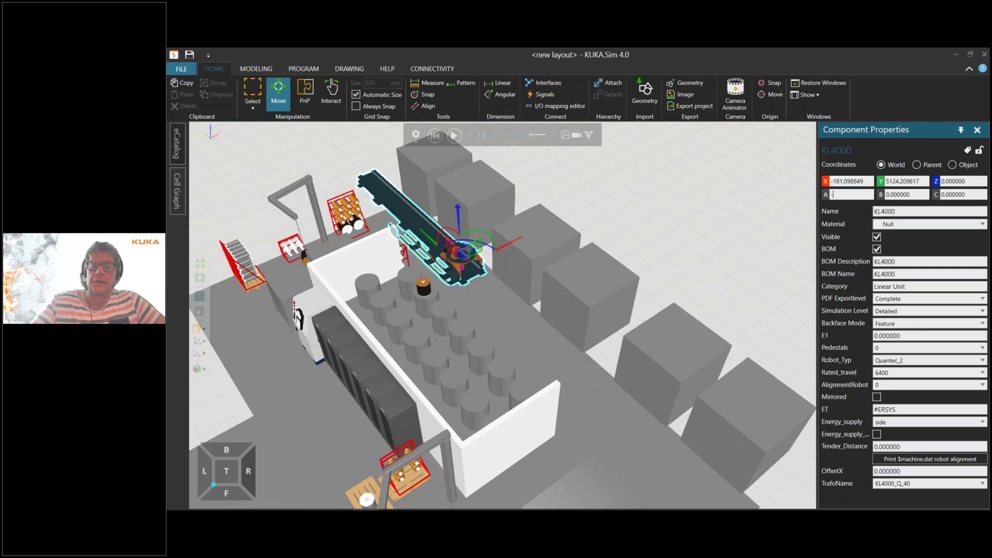
{"action": "type", "text": "90"}
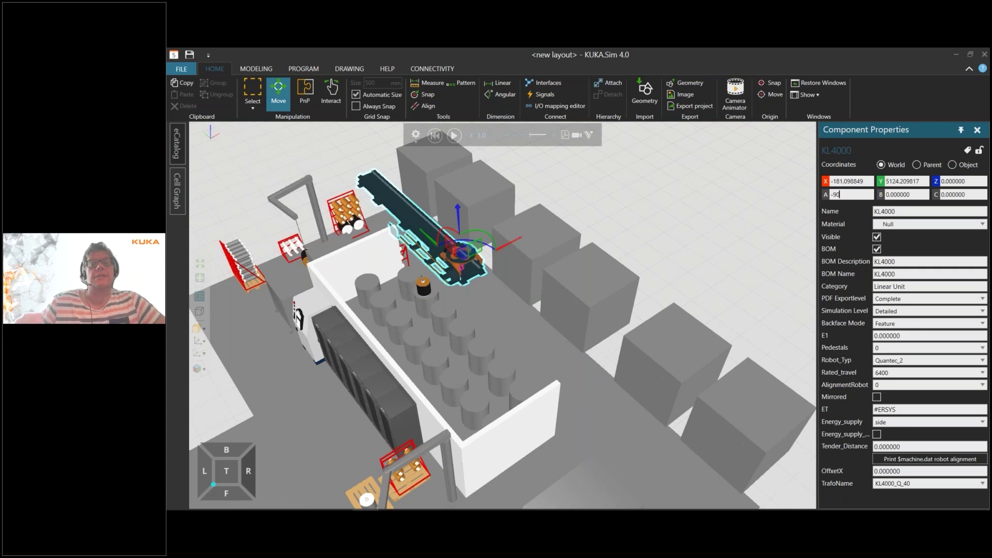
{"action": "key", "text": "Return"}
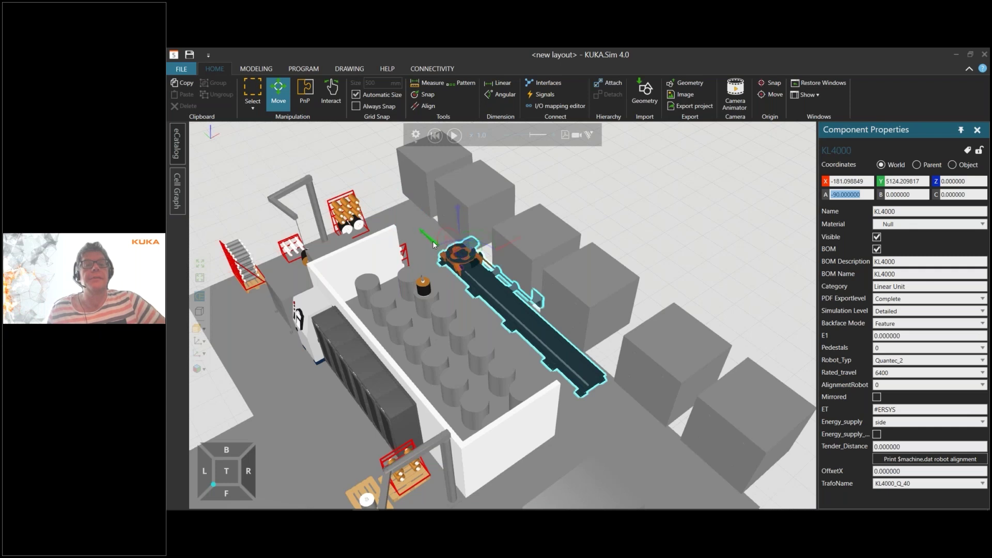
Move the linear unit to the far end of the aisle, about X -654, Y 8155, and set its rated travel to 13900.
{"action": "left_click_drag", "start_coordinate": [434, 245], "coordinate": [447, 212]}
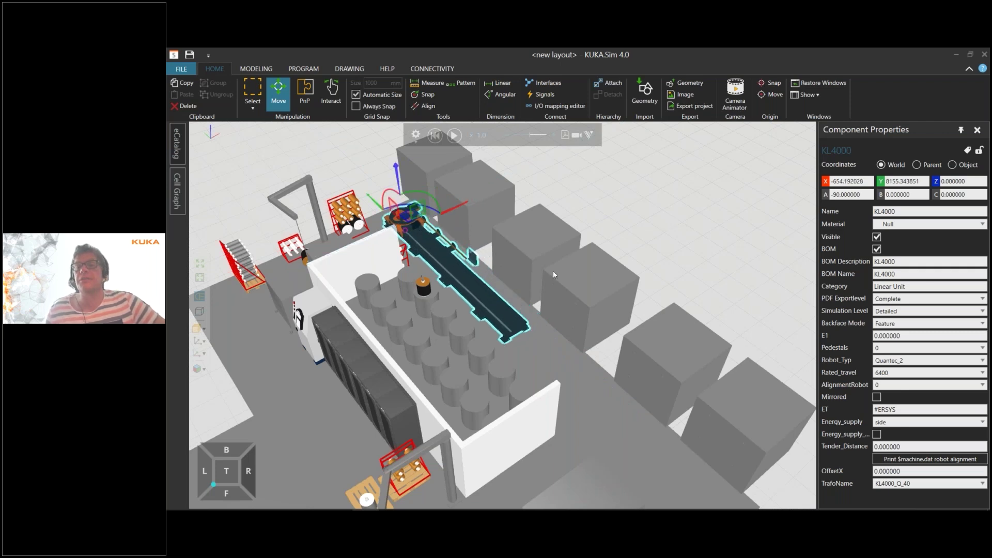
{"action": "left_click", "coordinate": [982, 375]}
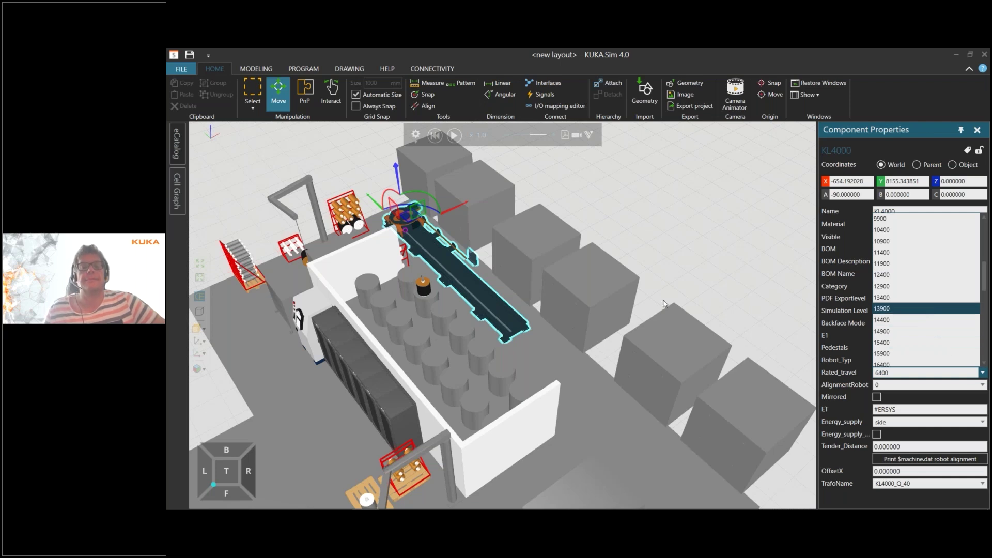
{"action": "key", "text": "Return"}
{"action": "left_click", "coordinate": [511, 215]}
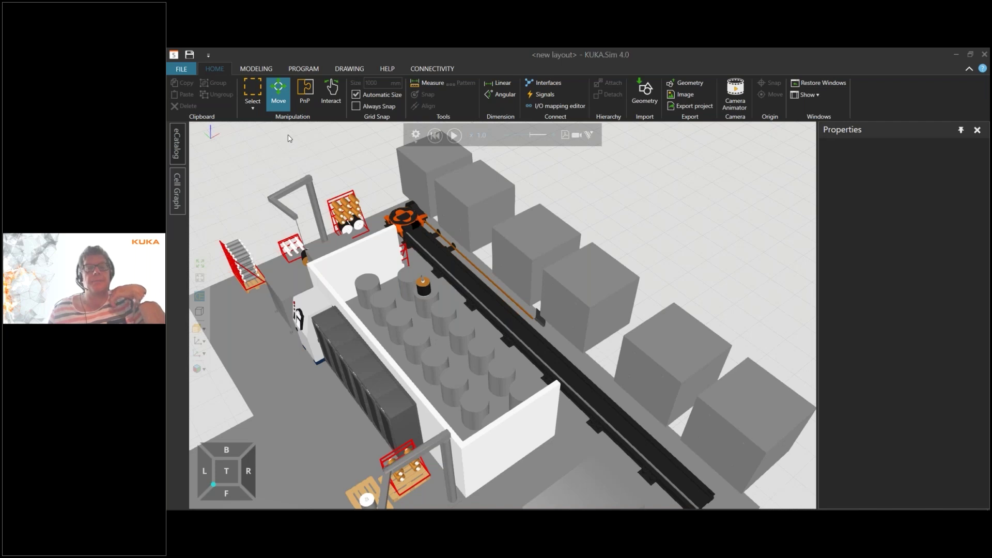
Add a KR 210 R2700-2 robot from the high-payload Quantec-2 collection and mount it on the linear unit's carriage.
{"action": "left_click", "coordinate": [177, 155]}
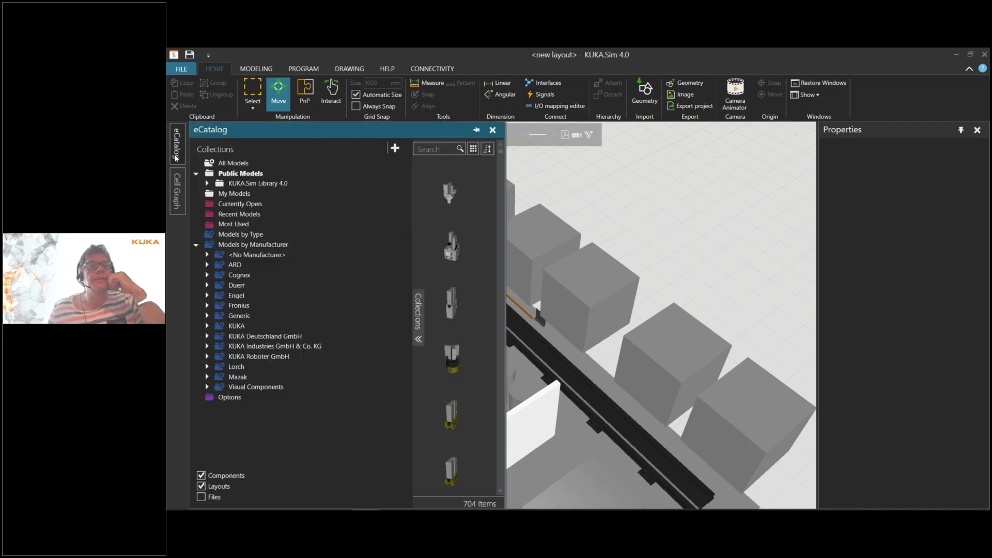
{"action": "left_click", "coordinate": [206, 184]}
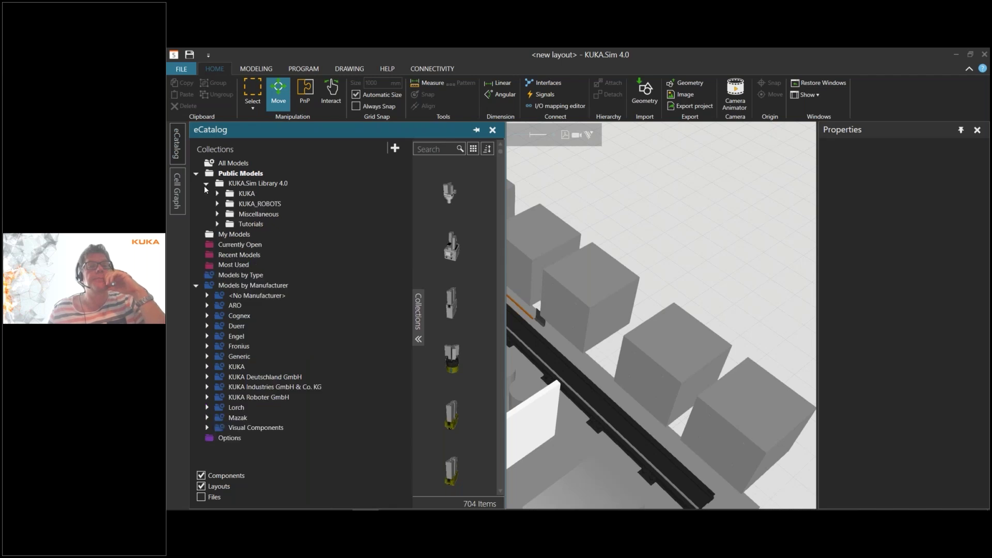
{"action": "left_click", "coordinate": [216, 205]}
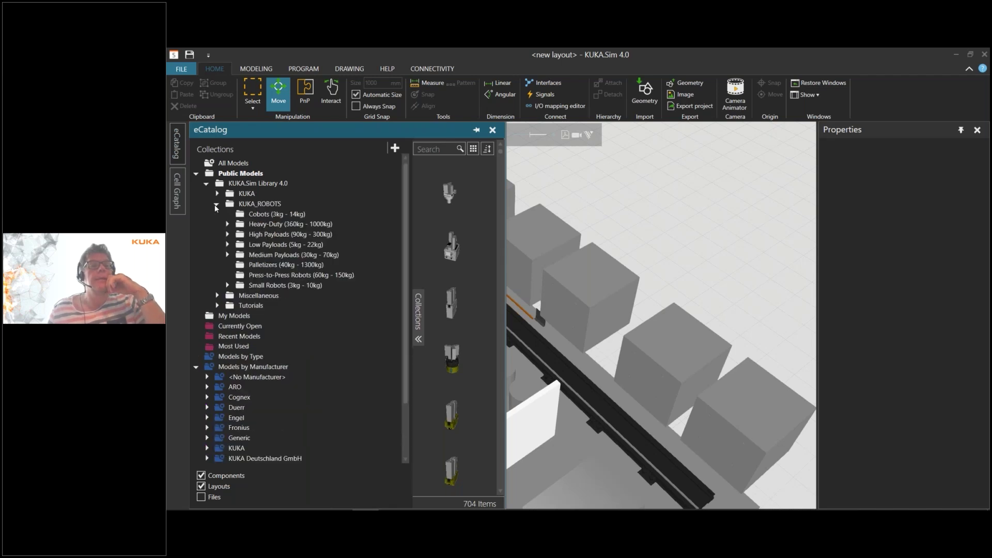
{"action": "left_click", "coordinate": [227, 235]}
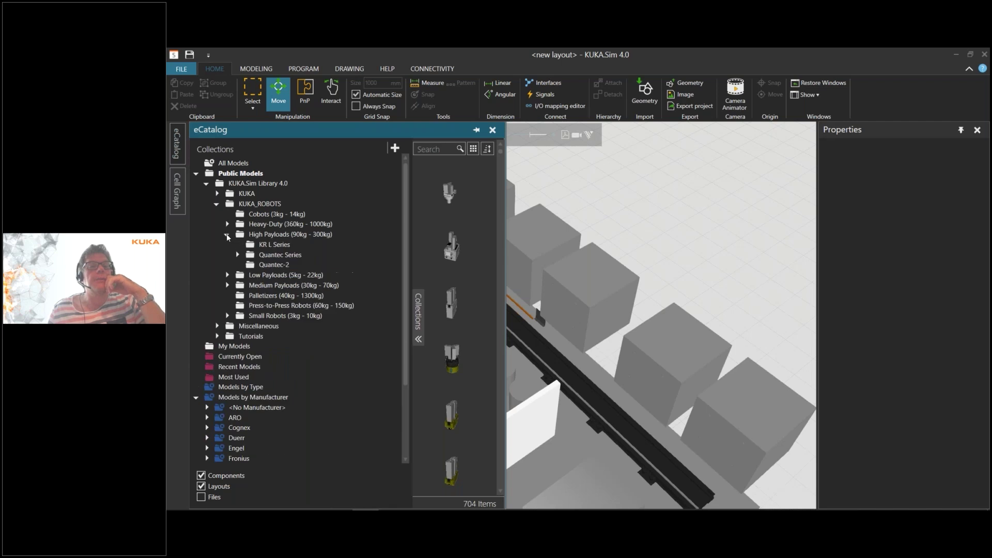
{"action": "left_click", "coordinate": [290, 265]}
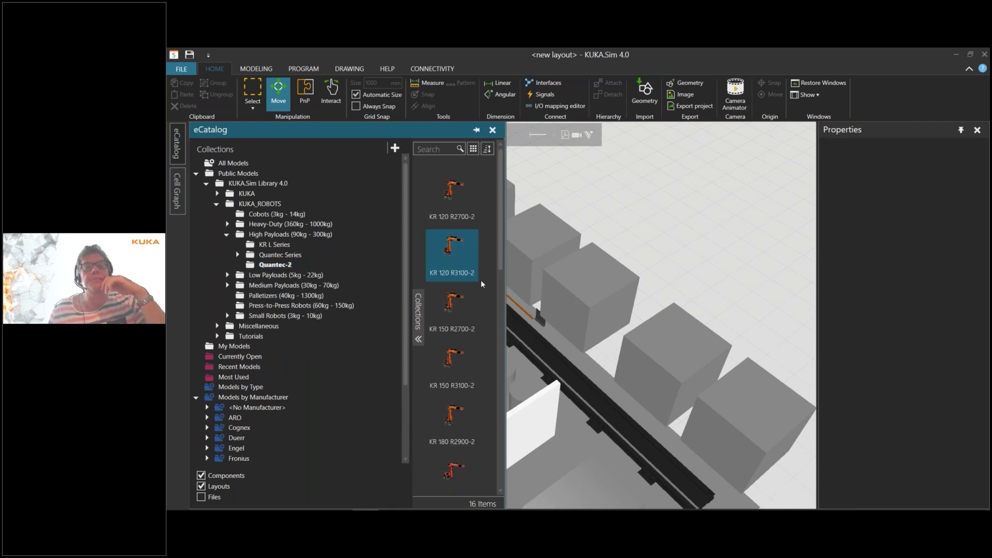
{"action": "scroll", "coordinate": [502, 282], "scroll_direction": "down", "scroll_amount": 3}
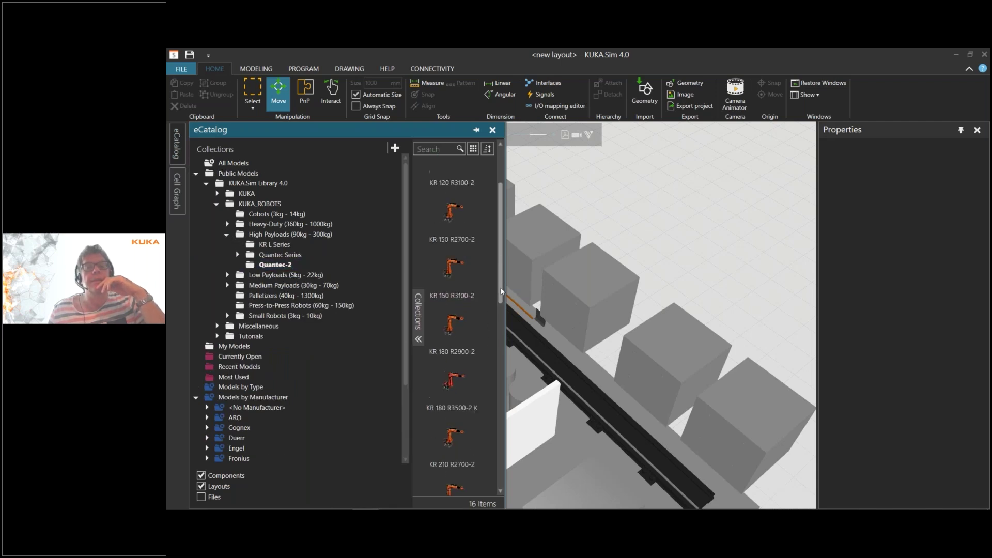
{"action": "left_click", "coordinate": [450, 437]}
{"action": "left_click_drag", "start_coordinate": [450, 438], "coordinate": [638, 218]}
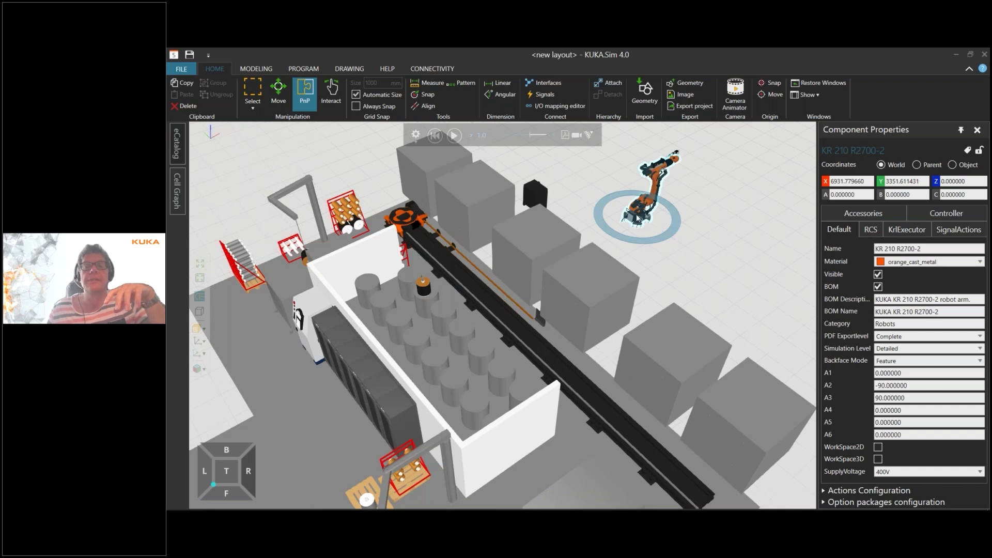
{"action": "left_click", "coordinate": [659, 204]}
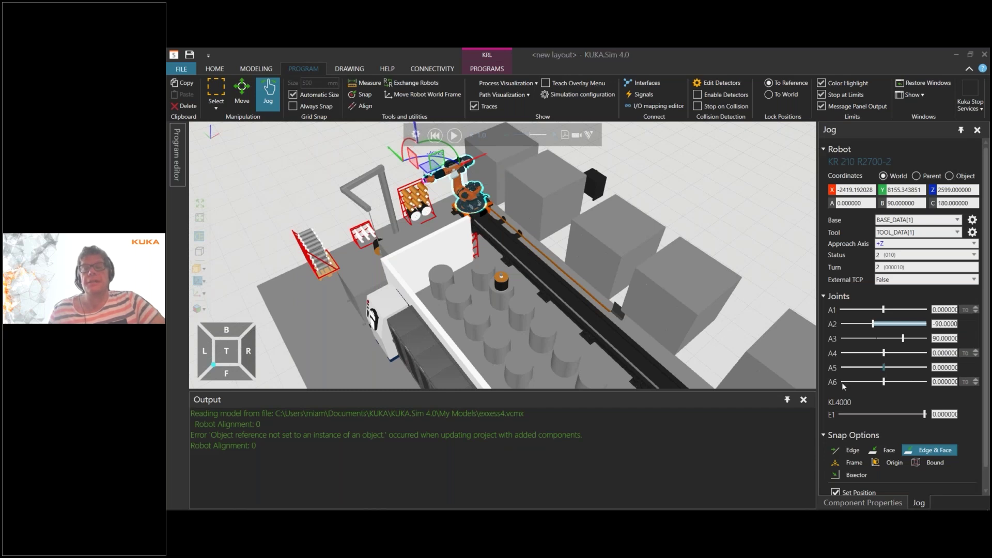
Jog the robot along the KL4000 linear unit to about E1 -1529 and move its arm to about X -1607, Y 6244, Z 1879.
{"action": "mouse_move", "coordinate": [925, 420]}
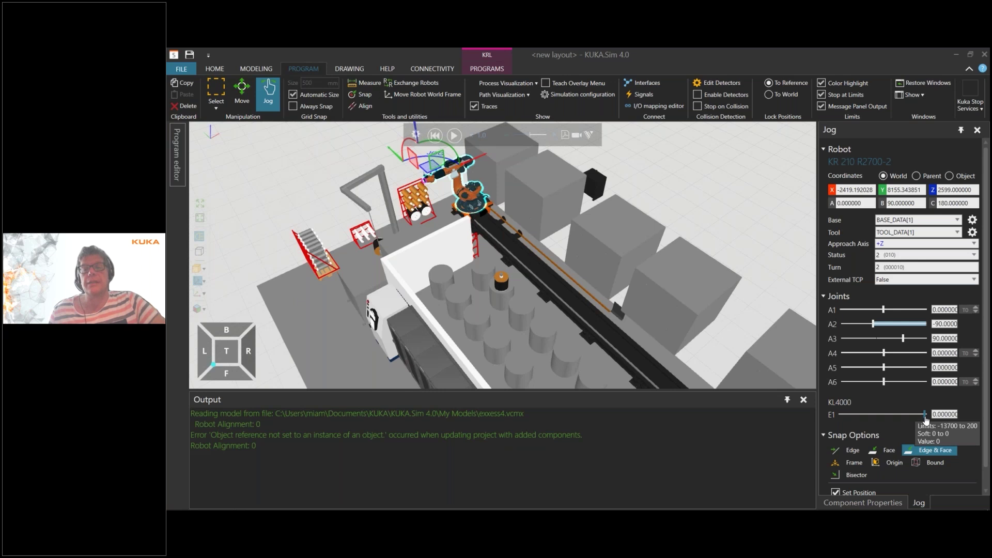
{"action": "mouse_move", "coordinate": [925, 418]}
{"action": "left_mouse_down"}
{"action": "mouse_move", "coordinate": [900, 422]}
{"action": "mouse_move", "coordinate": [915, 421]}
{"action": "left_mouse_up"}
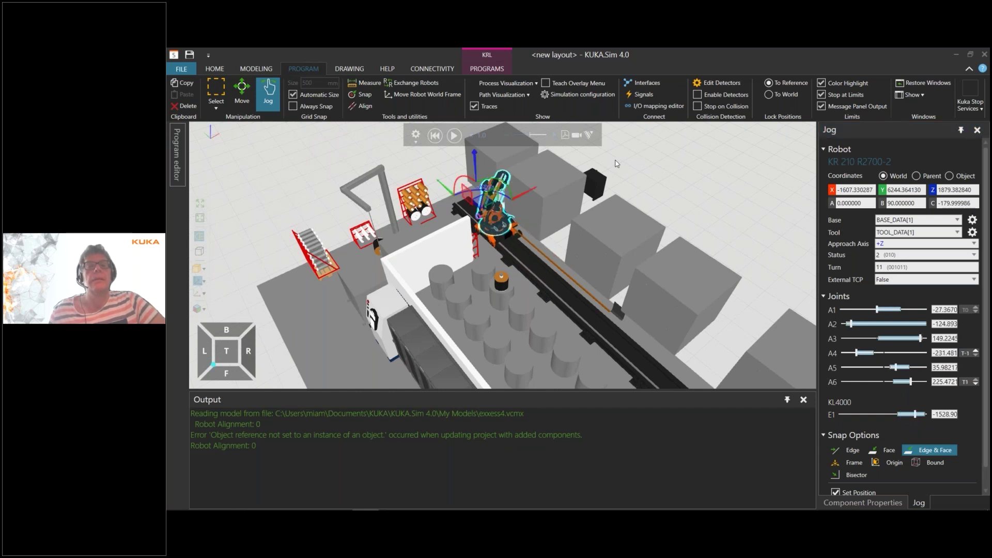
{"action": "left_click", "coordinate": [537, 236]}
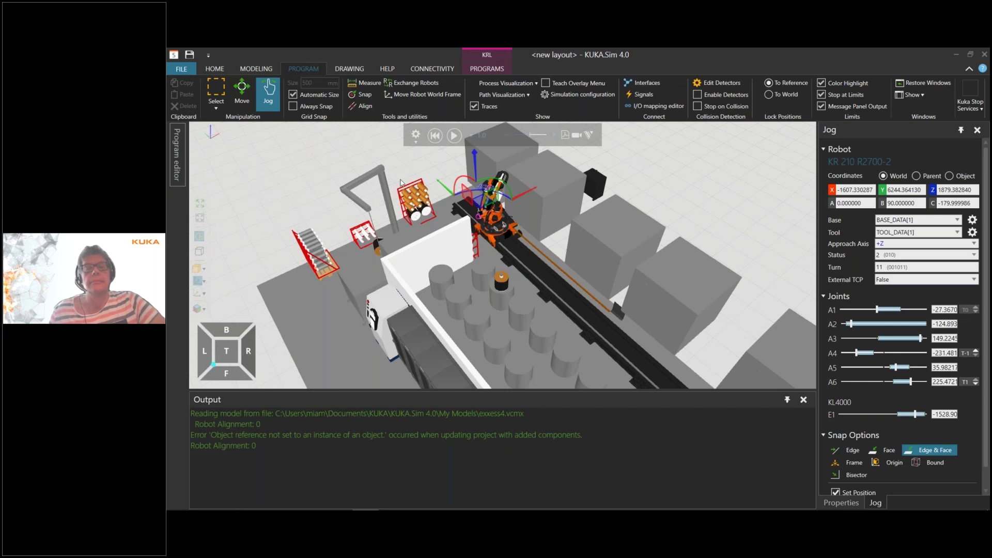
Set the robot's jog base to Null instead of a numbered base.
{"action": "scroll", "coordinate": [508, 257], "scroll_direction": "up", "scroll_amount": 5}
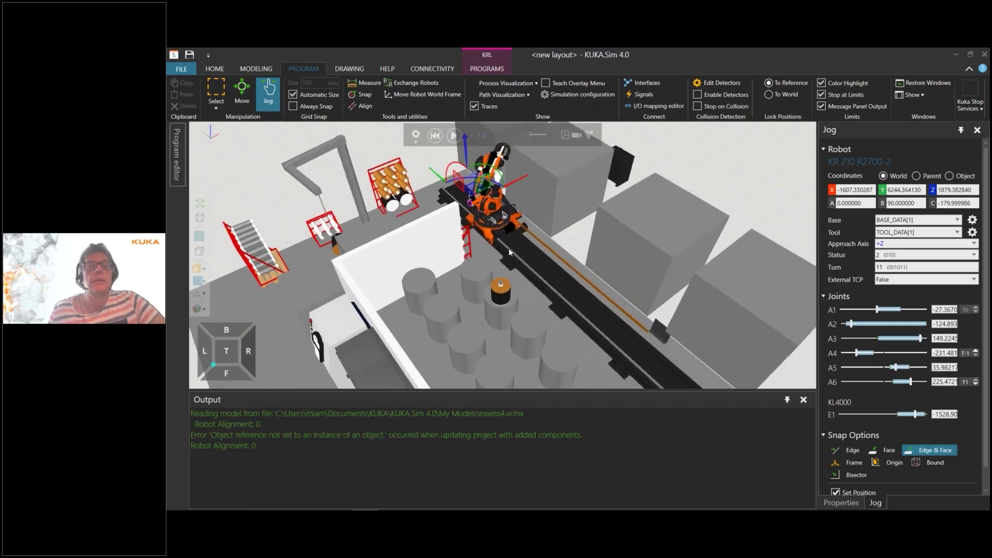
{"action": "right_click_drag", "start_coordinate": [501, 268], "coordinate": [540, 245]}
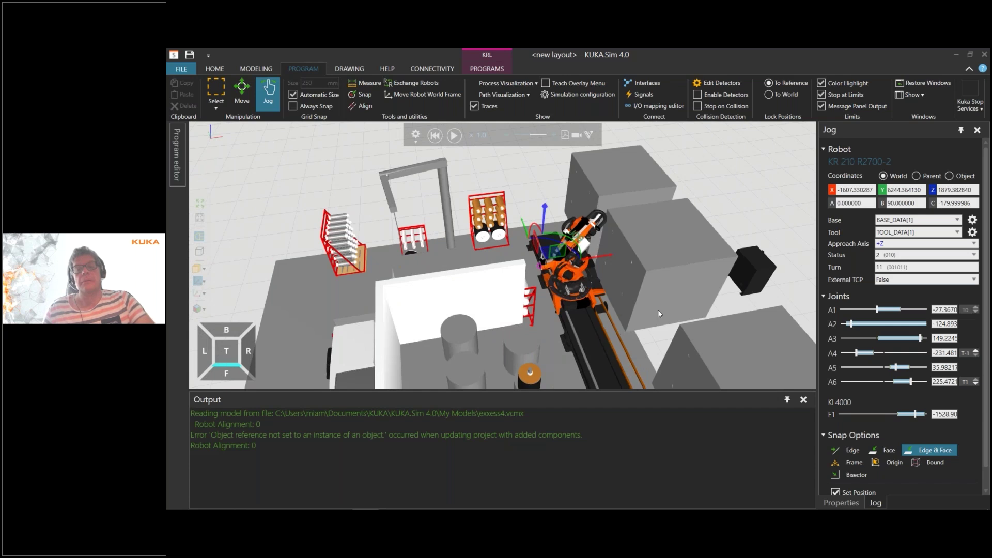
{"action": "left_click", "coordinate": [957, 221]}
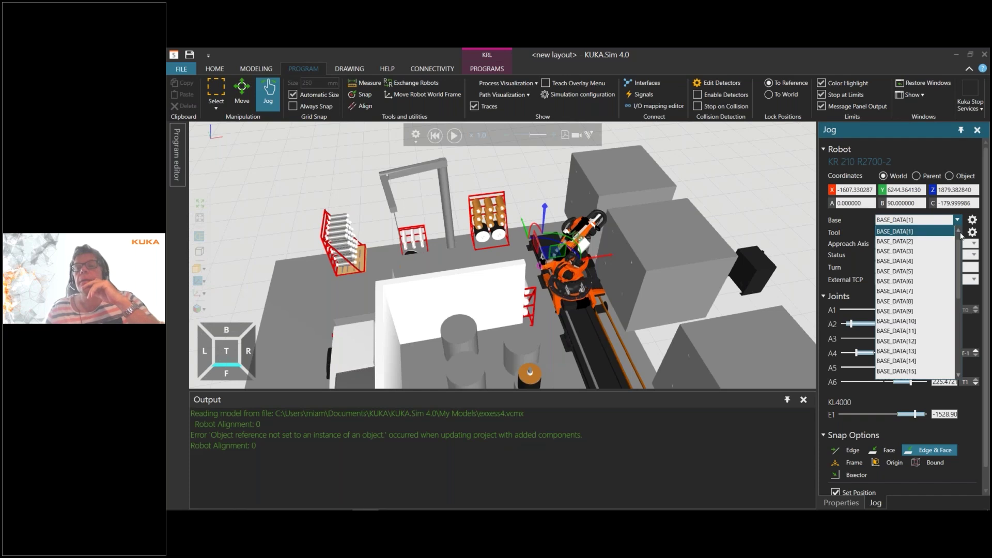
{"action": "left_click", "coordinate": [959, 231]}
{"action": "left_click", "coordinate": [935, 232]}
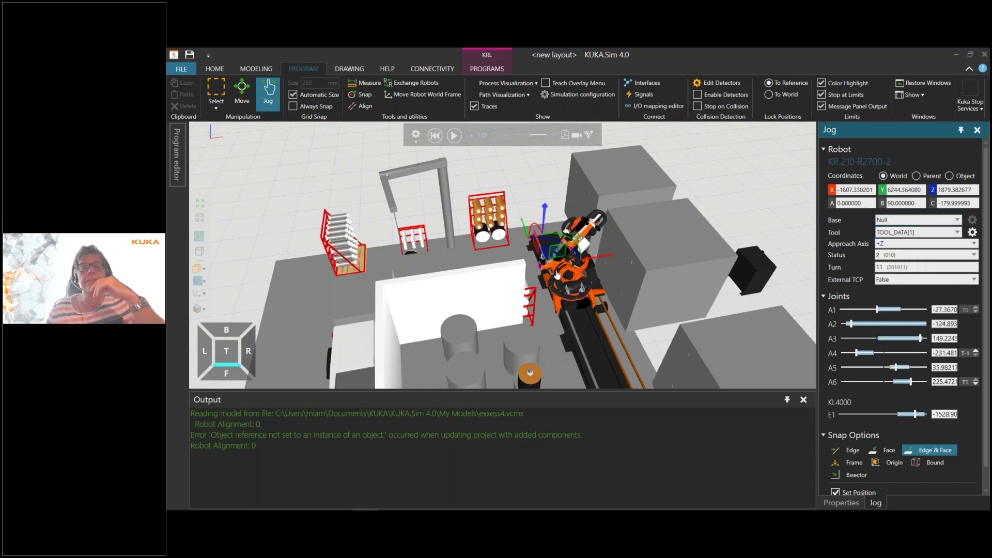
Move the robot's tool point to about X 156, Y 8149, Z 1213 and turn axis A6 to about 101.75.
{"action": "left_click_drag", "start_coordinate": [543, 270], "coordinate": [585, 226]}
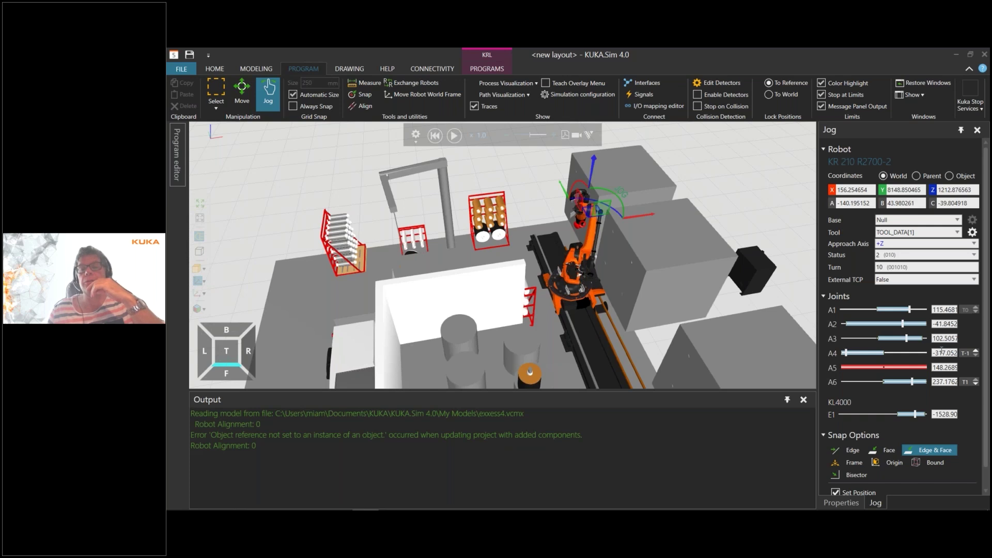
{"action": "left_click", "coordinate": [911, 384]}
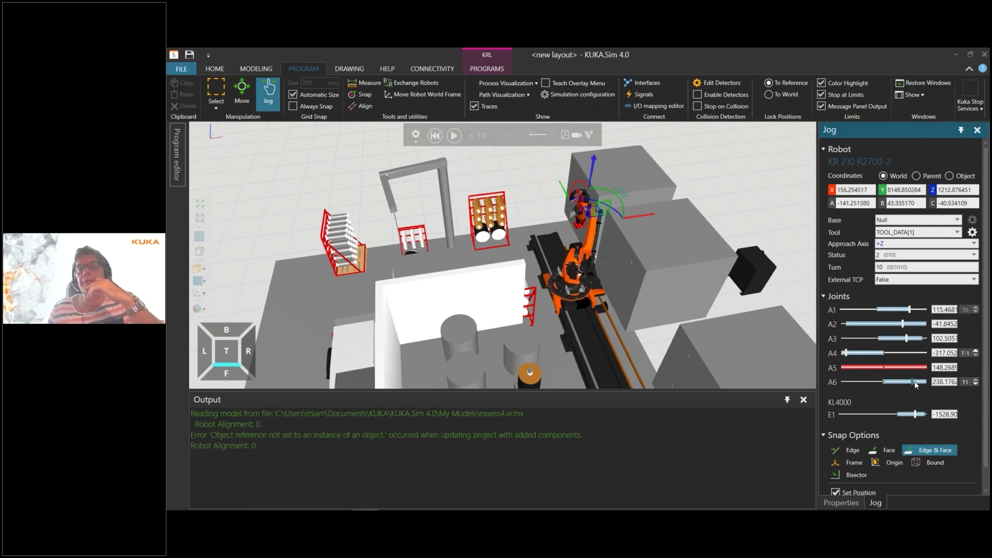
{"action": "left_click", "coordinate": [912, 387]}
{"action": "left_click_drag", "start_coordinate": [911, 386], "coordinate": [897, 389]}
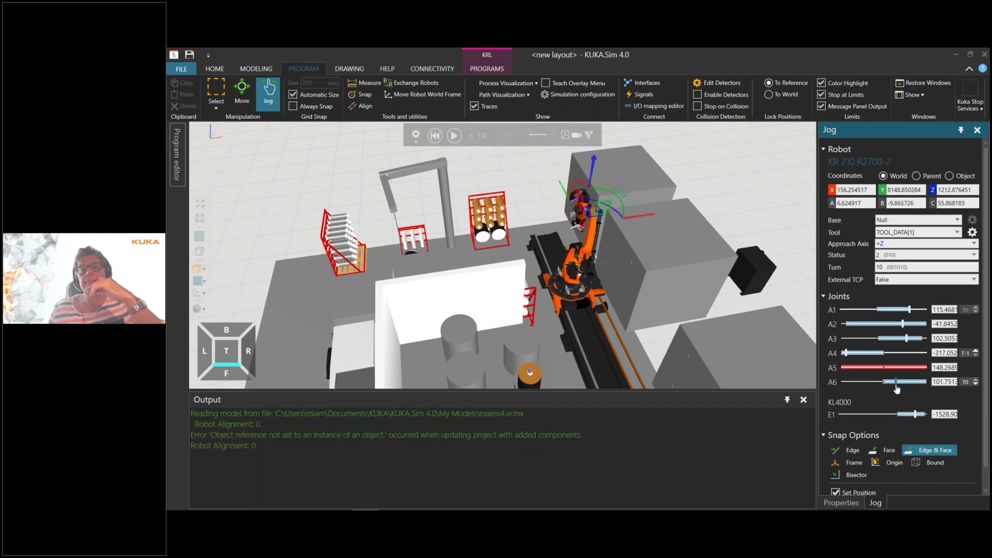
Jog the robot farther along the KL4000 linear unit, bringing external axis E1 to about -4389.
{"action": "left_click", "coordinate": [904, 415]}
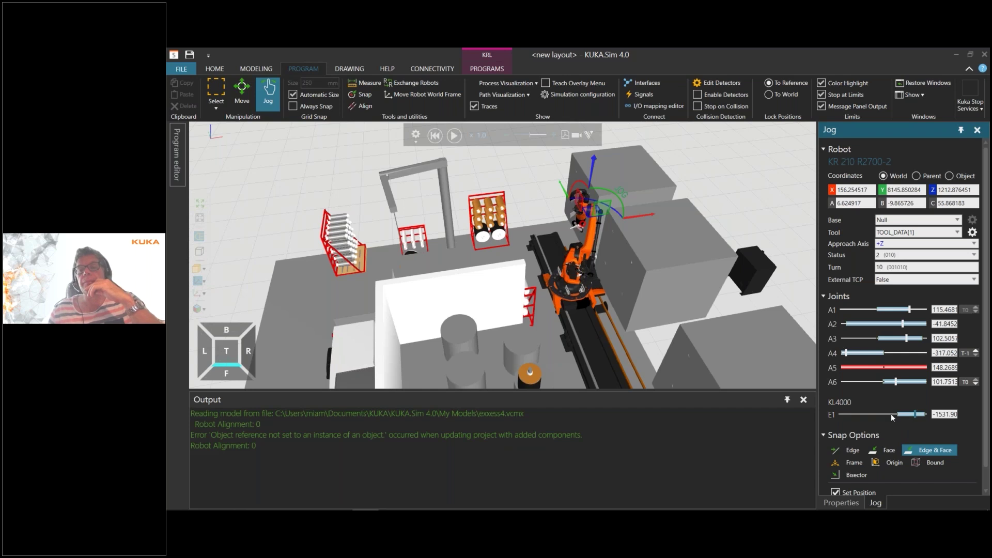
{"action": "left_click_drag", "start_coordinate": [910, 417], "coordinate": [898, 416]}
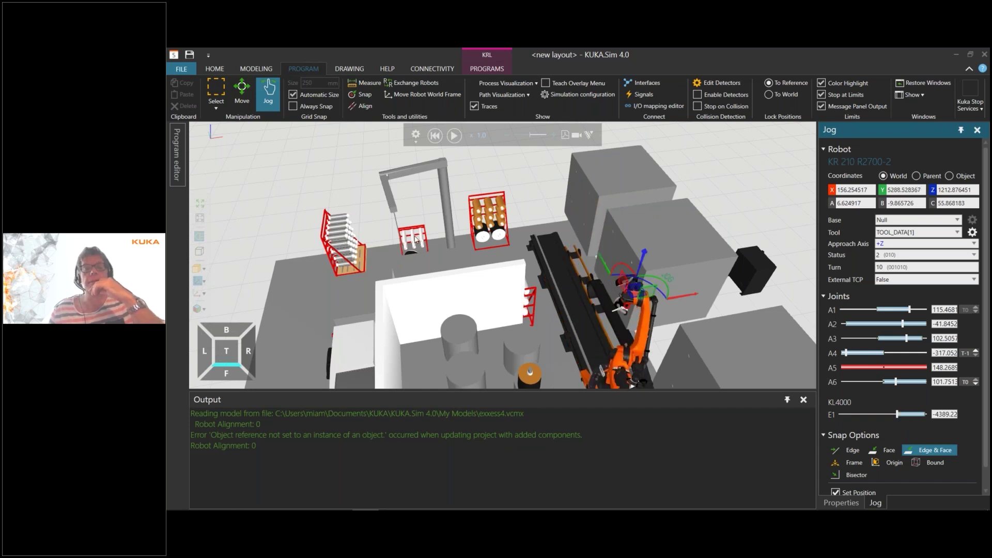
{"action": "scroll", "coordinate": [416, 238], "scroll_direction": "down", "scroll_amount": 5}
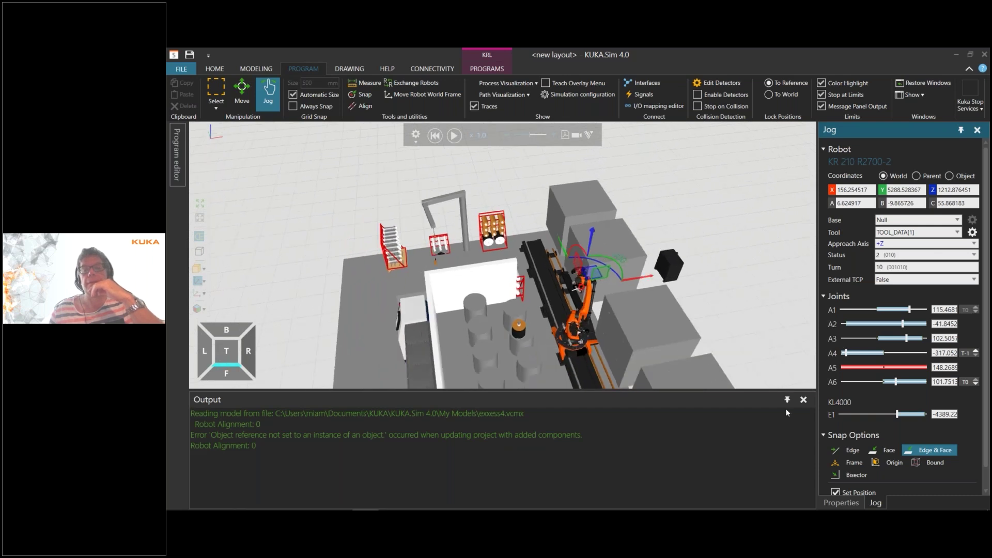
Close the Output panel and switch to the presentation slide about the CAD Reader.
{"action": "left_click", "coordinate": [803, 399]}
{"action": "scroll", "coordinate": [550, 376], "scroll_direction": "down", "scroll_amount": 3}
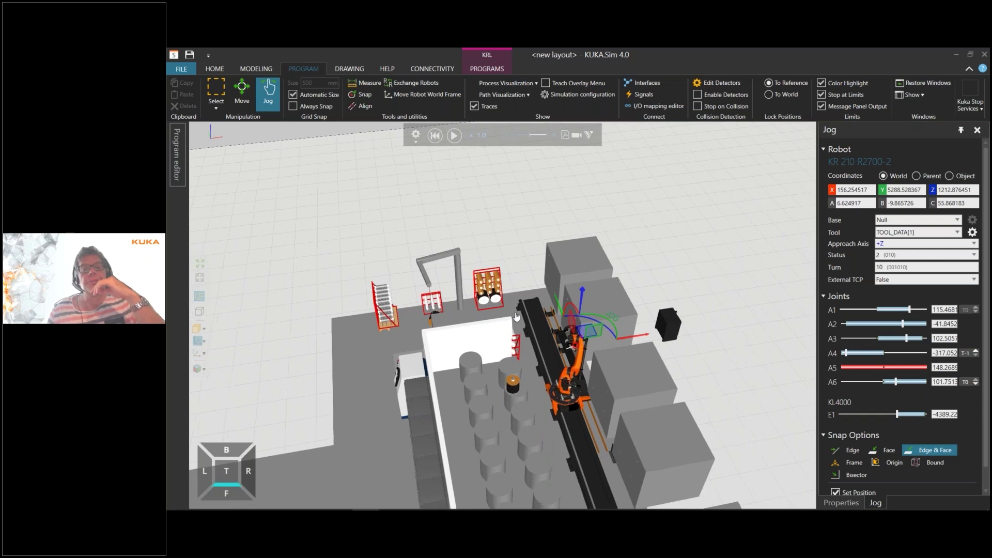
{"action": "middle_click_drag", "start_coordinate": [516, 317], "coordinate": [491, 217]}
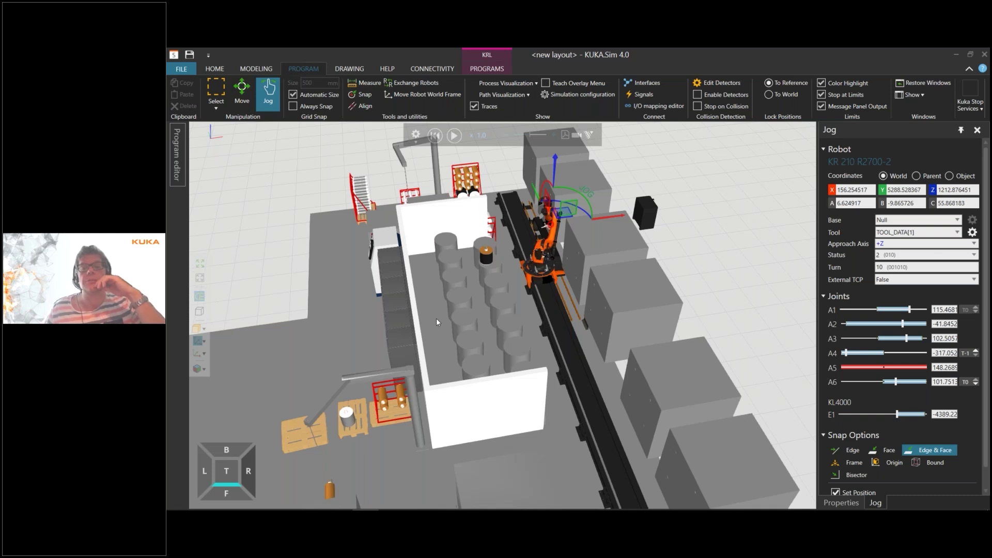
{"action": "key", "text": "alt+Tab"}
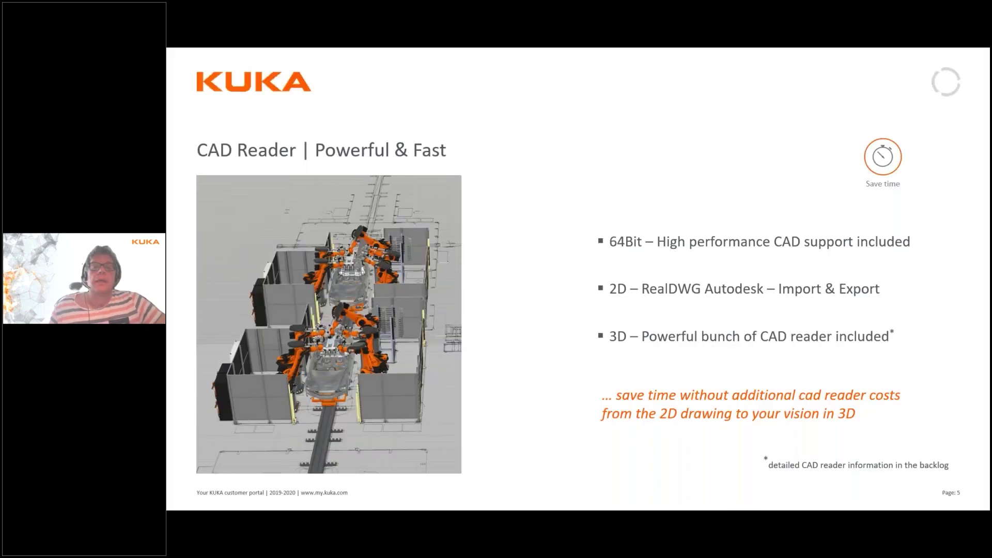